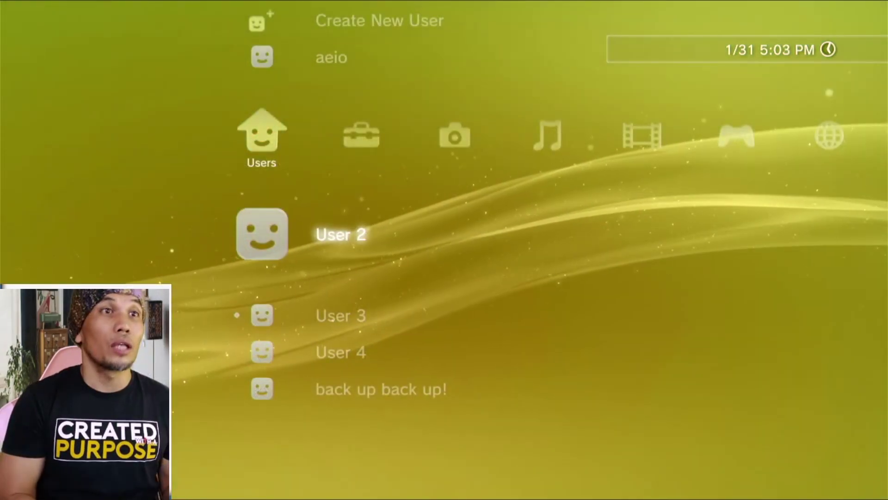
Open Settings > Network Settings > Internet Connection Settings and reach the setup method choice
key(Right)
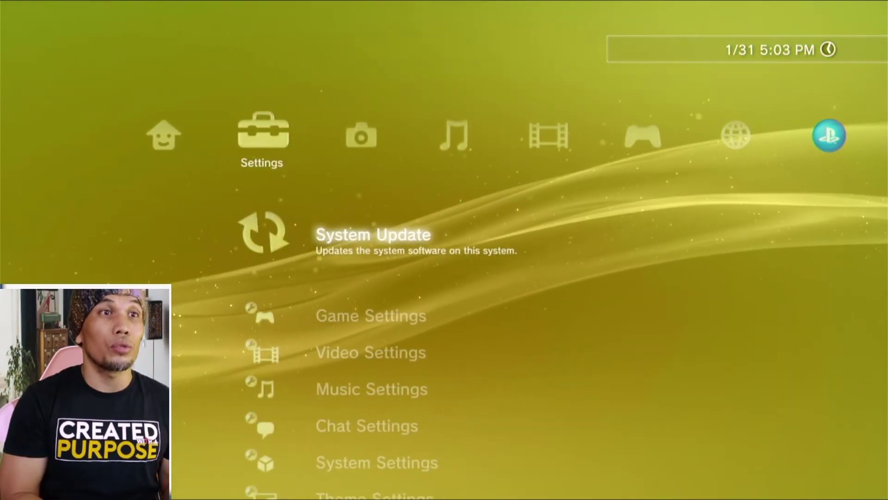
key(Down)
key(Down)
key(Down)
key(Down)
key(Down)
key(Down)
key(Down)
key(Down)
key(Down)
key(Down)
key(Down)
key(Down)
key(Down)
key(Down)
key(Down)
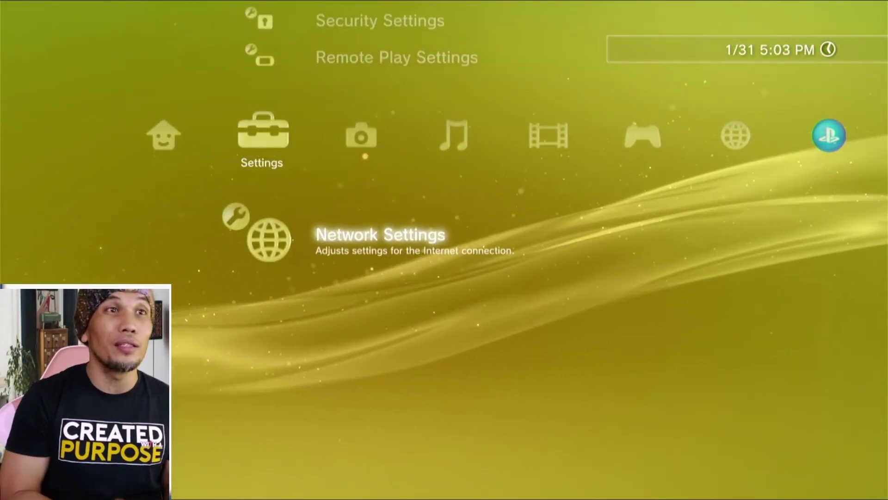
key(Return)
key(Down)
key(Down)
key(Return)
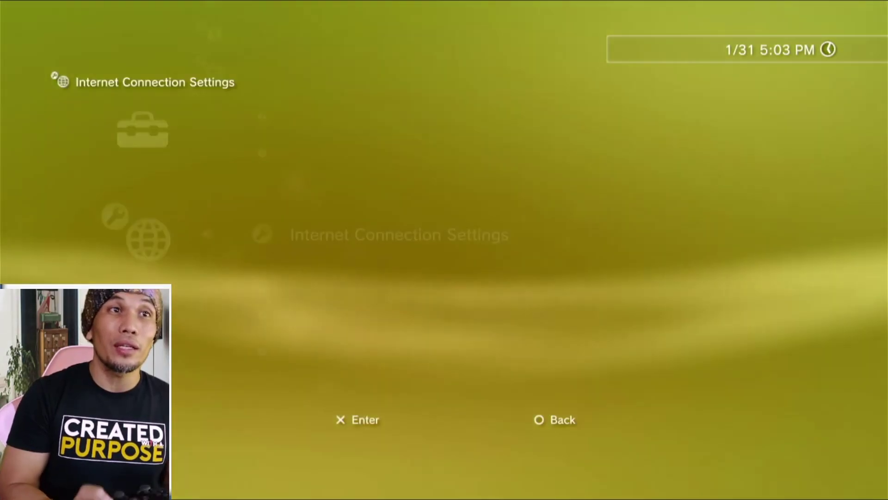
key(Return)
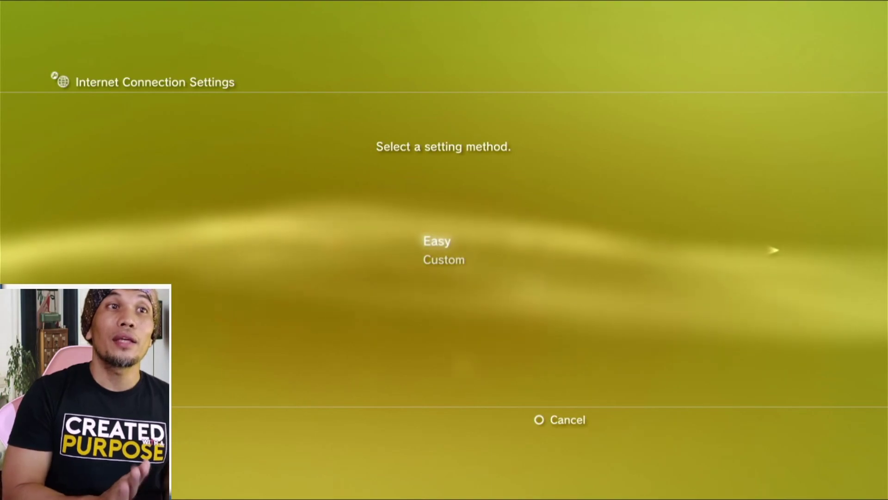
Use the Easy setup method, save the connection settings, and run a connection test
key(Return)
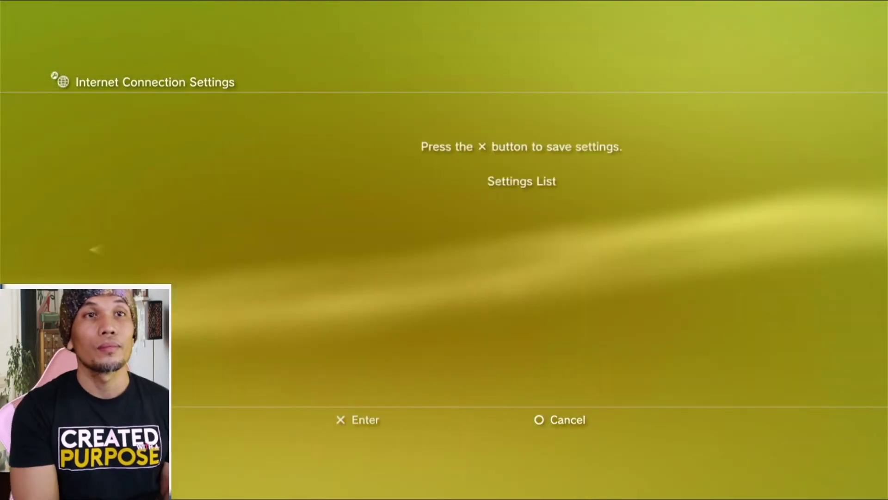
key(Return)
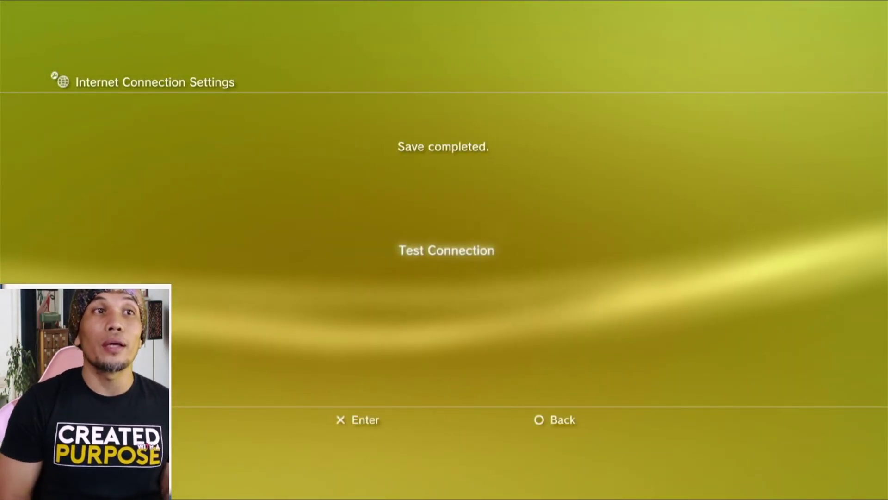
key(Return)
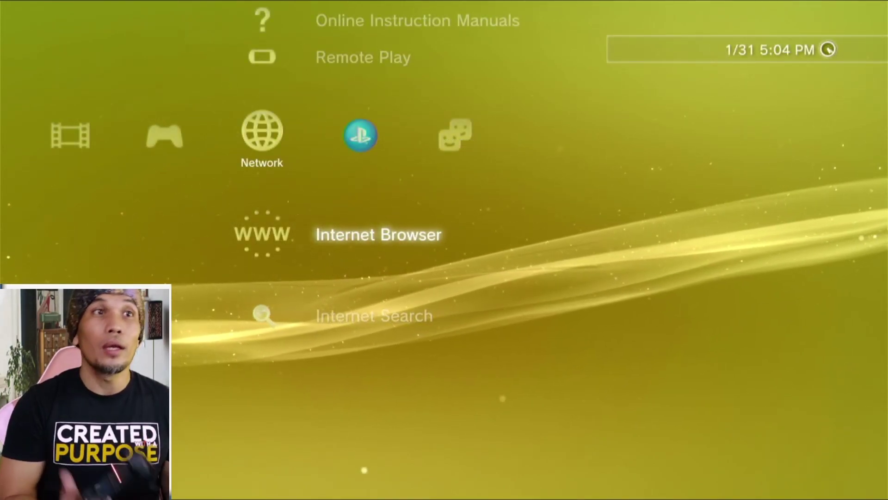
Launch the Internet Browser from the Network category
key(Return)
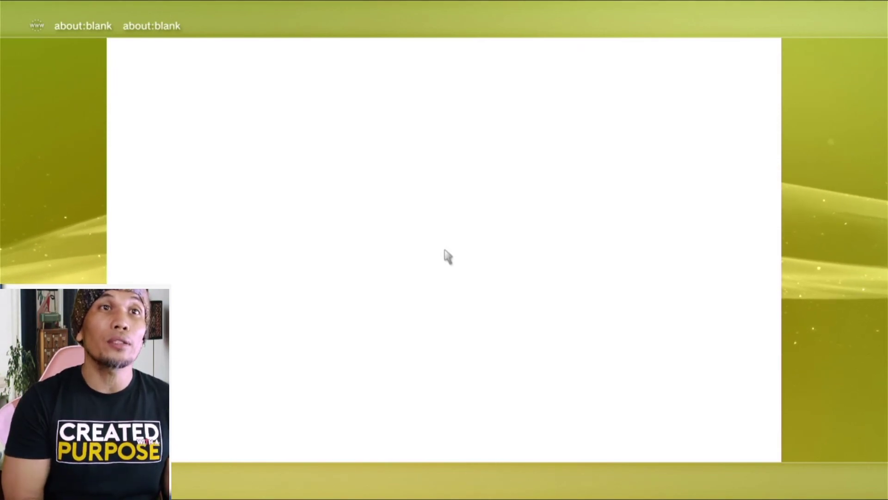
Turn Confirm Browser Close Off in the browser's Tools options
key(Menu)
key(Up)
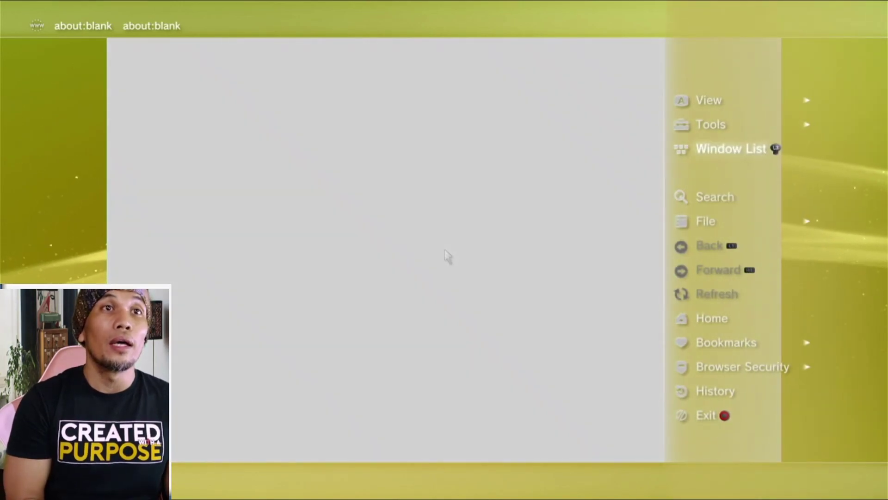
key(Up)
key(Right)
key(Down)
key(Down)
key(Down)
key(Down)
key(Down)
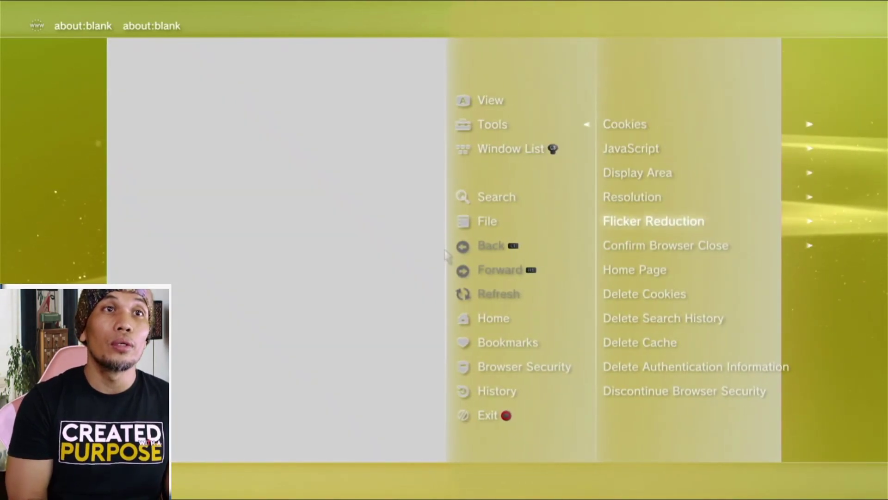
key(Right)
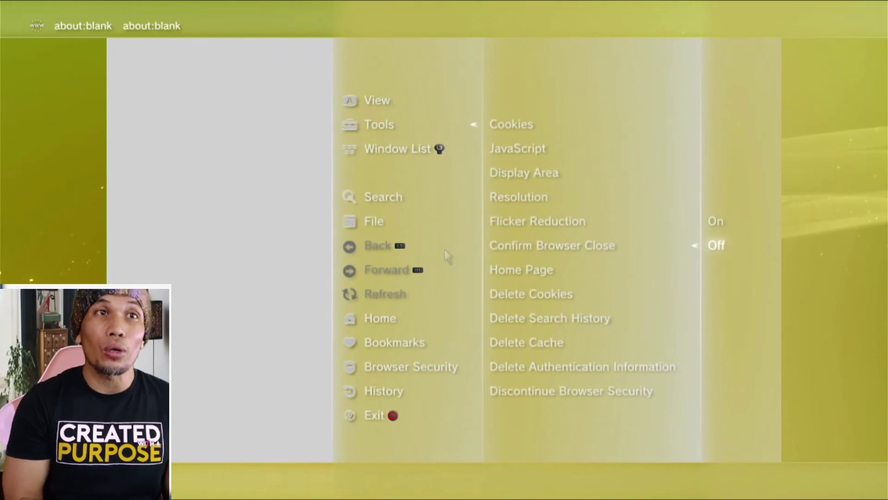
key(Return)
Set the browser home page to Use Blank Page
key(Menu)
key(Up)
key(Up)
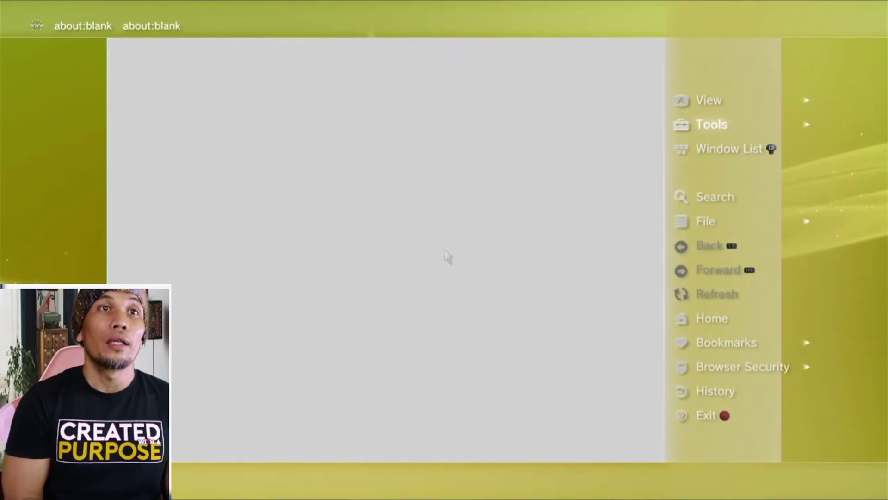
key(Right)
key(Down)
key(Down)
key(Down)
key(Down)
key(Down)
key(Down)
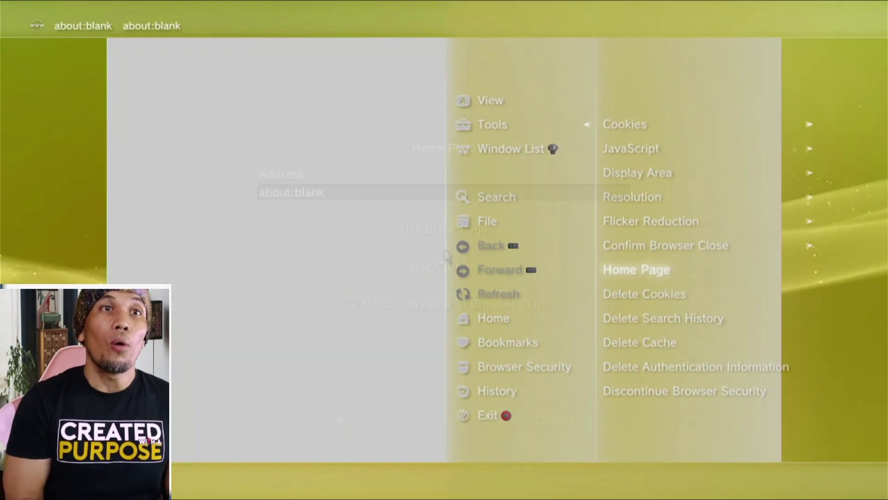
key(Return)
key(Down)
key(Down)
key(Down)
key(Down)
key(Return)
Delete all cookies from Tools, confirming Yes
key(Menu)
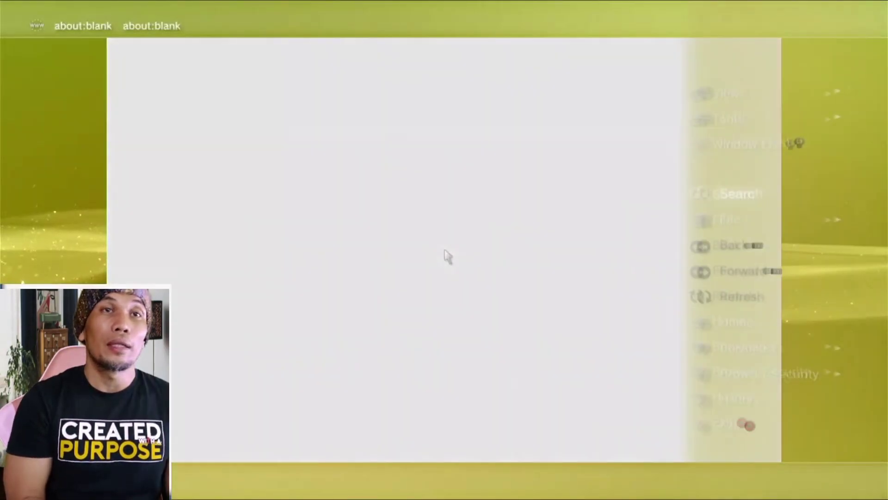
key(Up)
key(Right)
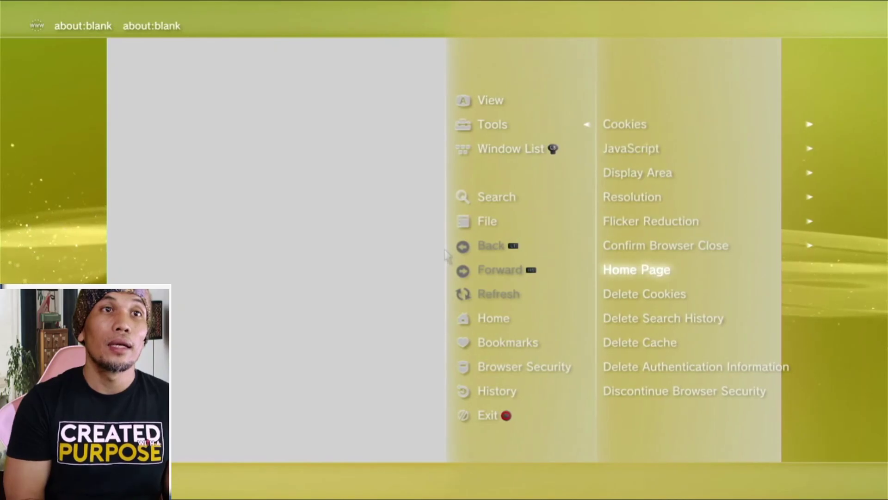
key(Return)
key(Left)
key(Return)
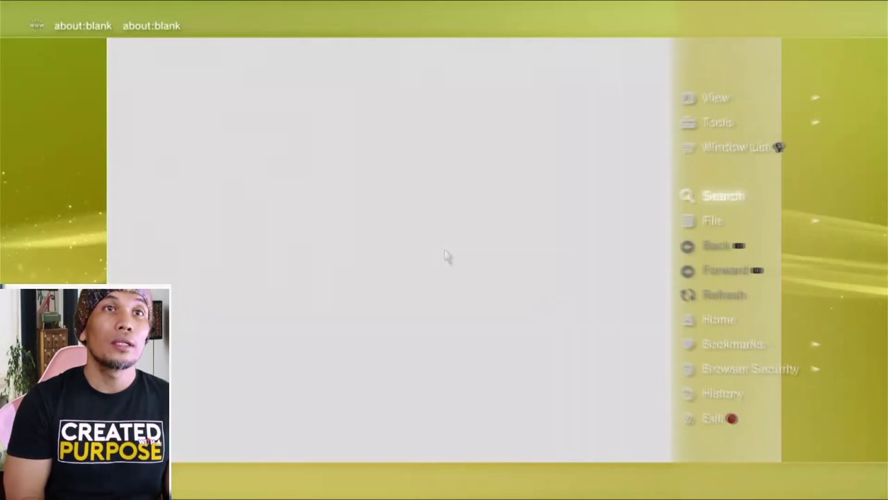
Delete all search history from Tools, confirming Yes
key(Up)
key(Up)
key(Right)
key(Down)
key(Down)
key(Down)
key(Down)
key(Down)
key(Down)
key(Down)
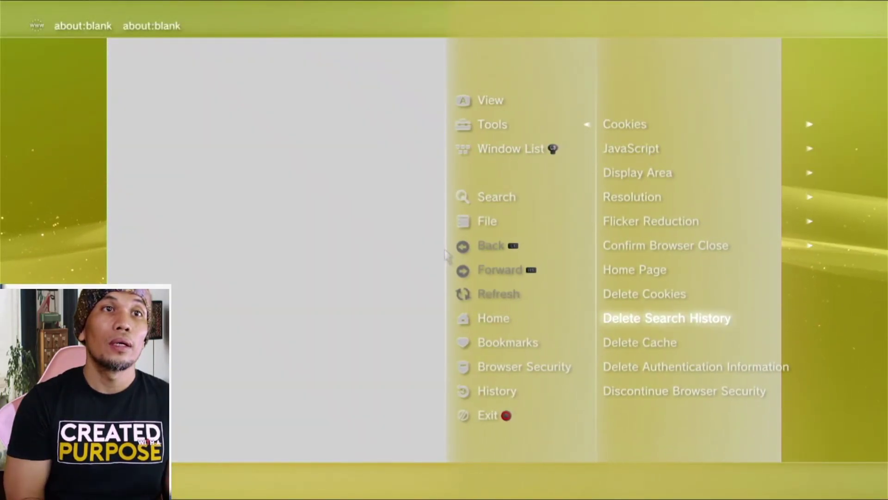
key(Return)
key(Left)
key(Return)
Delete the browser cache from Tools, confirming Yes
key(Up)
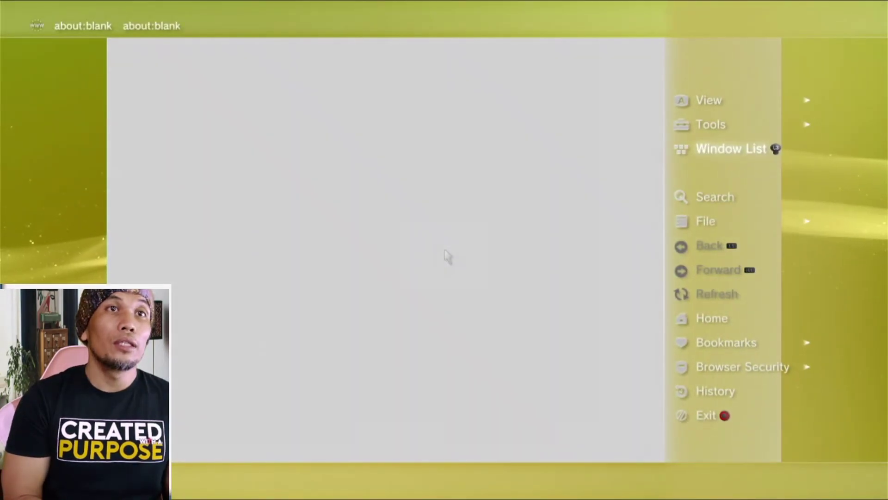
key(Up)
key(Right)
key(Down)
key(Down)
key(Down)
key(Down)
key(Down)
key(Down)
key(Down)
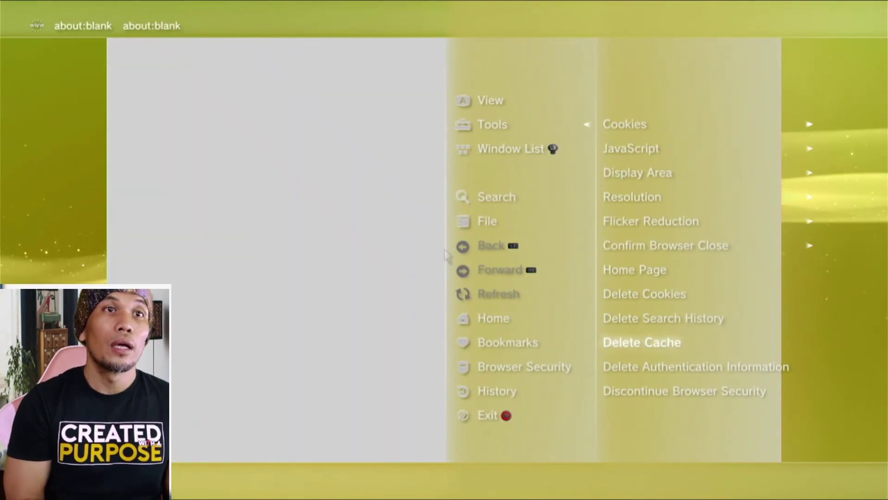
key(Return)
key(Left)
key(Return)
Delete authentication information, confirming Yes, then exit the browser to the XMB
key(Up)
key(Up)
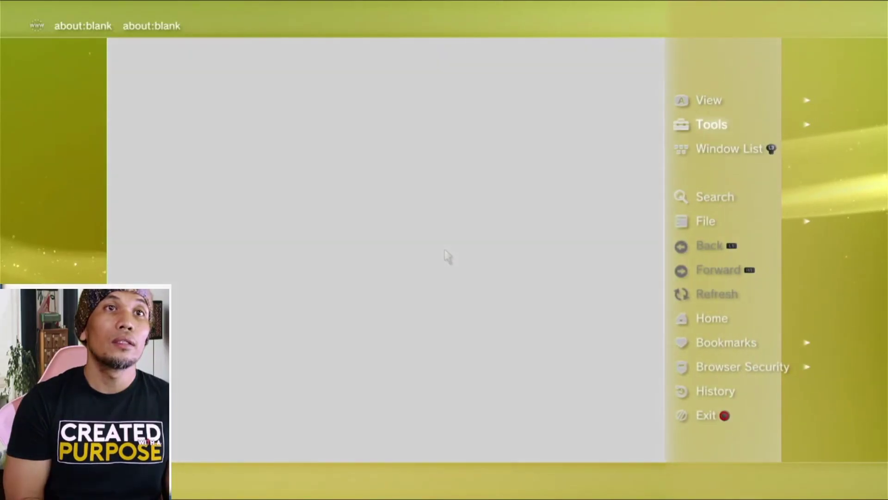
key(Right)
key(Down)
key(Down)
key(Down)
key(Down)
key(Down)
key(Down)
key(Down)
key(Down)
key(Down)
key(Return)
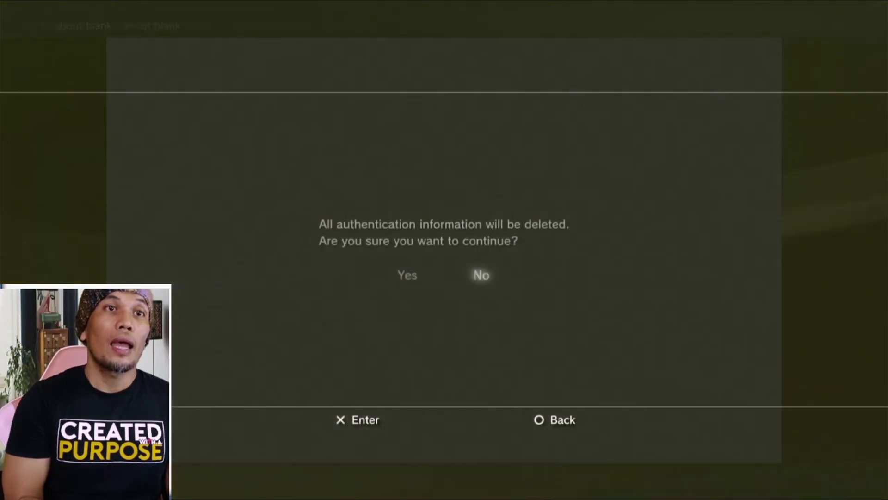
key(Left)
key(Return)
key(Escape)
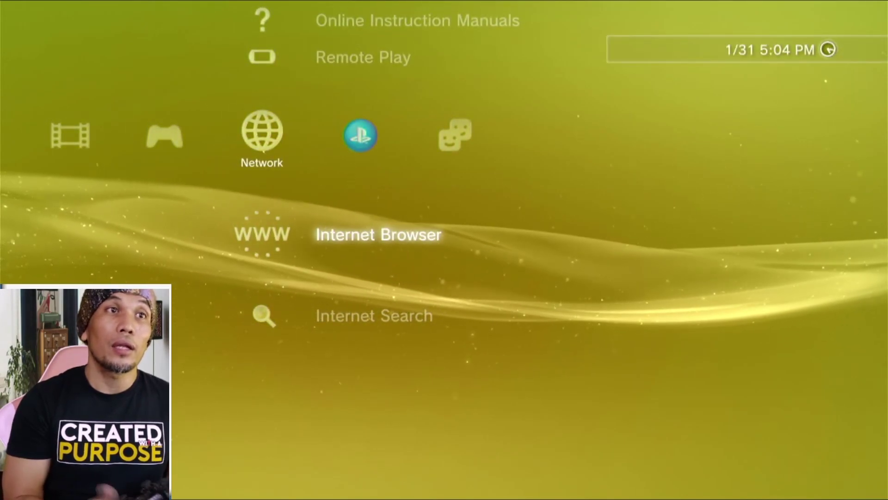
Relaunch the Internet Browser and bring up the Address entry keyboard
key(Return)
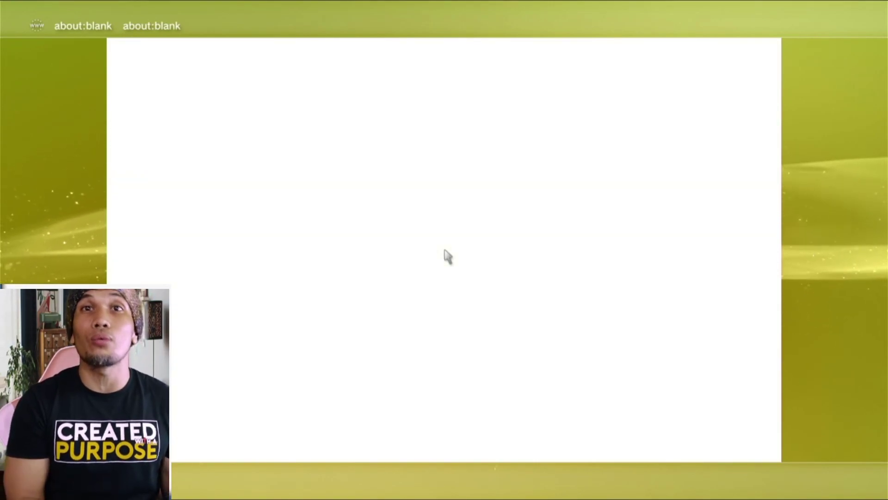
key(ctrl+l)
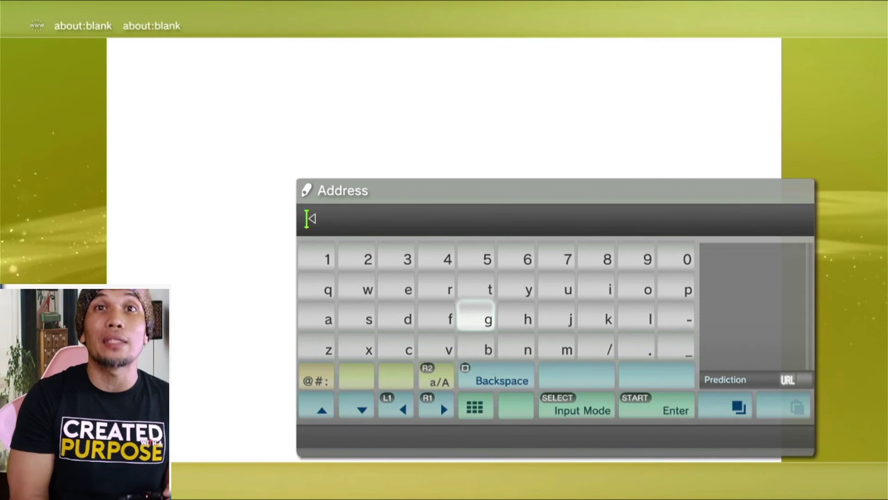
Type 'n', pick nightkinghost.com from the predictions, and go to the site
key(Right)
key(Down)
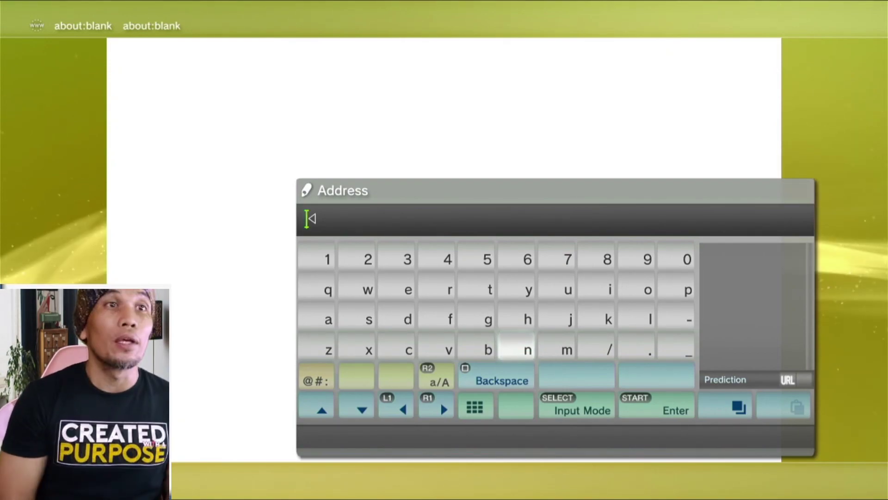
text(n)
key(Up)
key(Right)
key(Right)
key(Right)
key(Right)
key(Right)
key(Down)
key(Down)
key(Down)
key(Return)
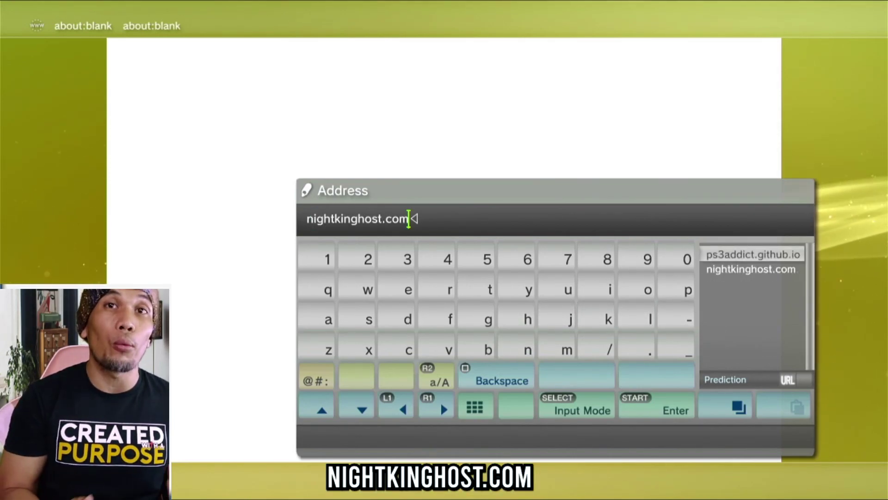
key(Return)
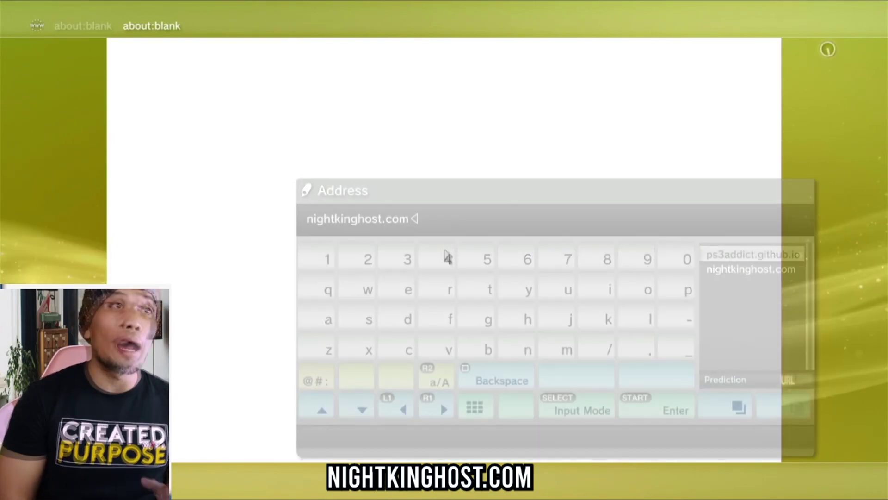
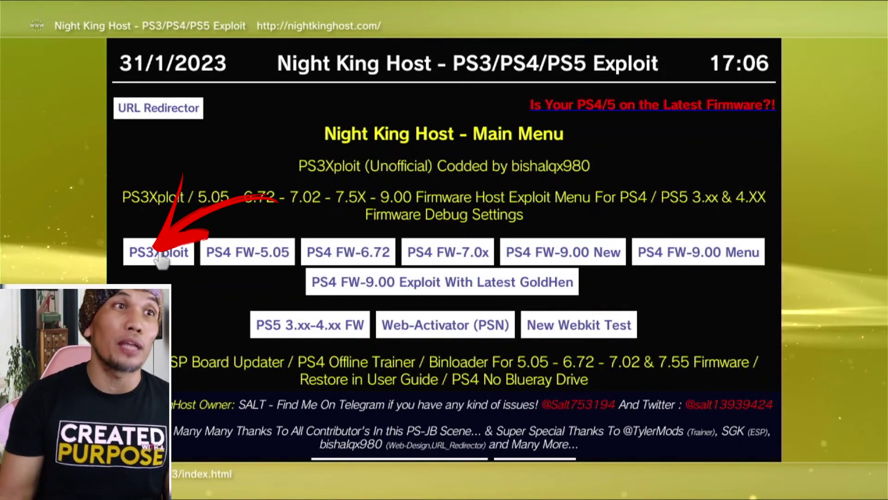
Open the PS3Xploit (Unofficial) page from the Night King Host main menu
click(159, 253)
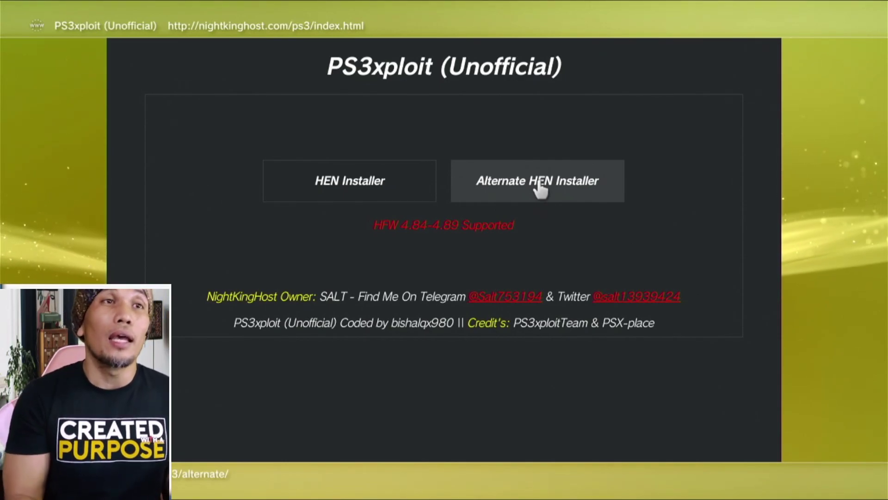
Exit the PS3xploit page to the XMB Network column
key(super)
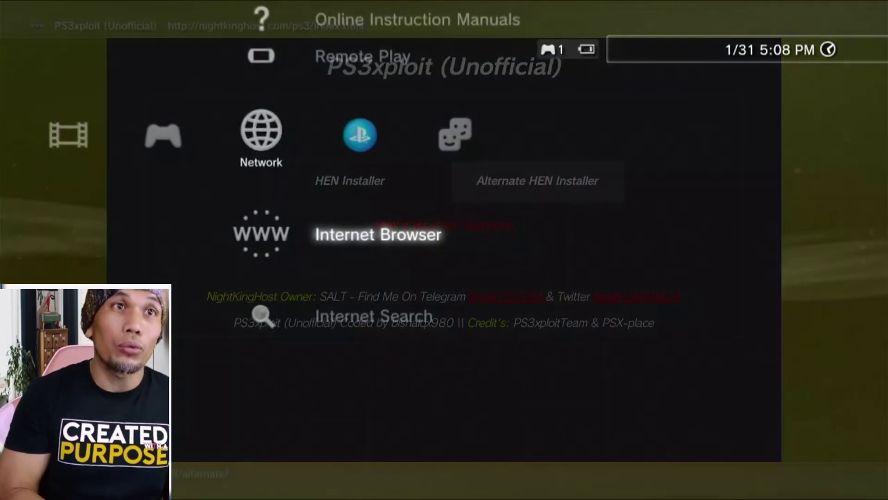
key(Up)
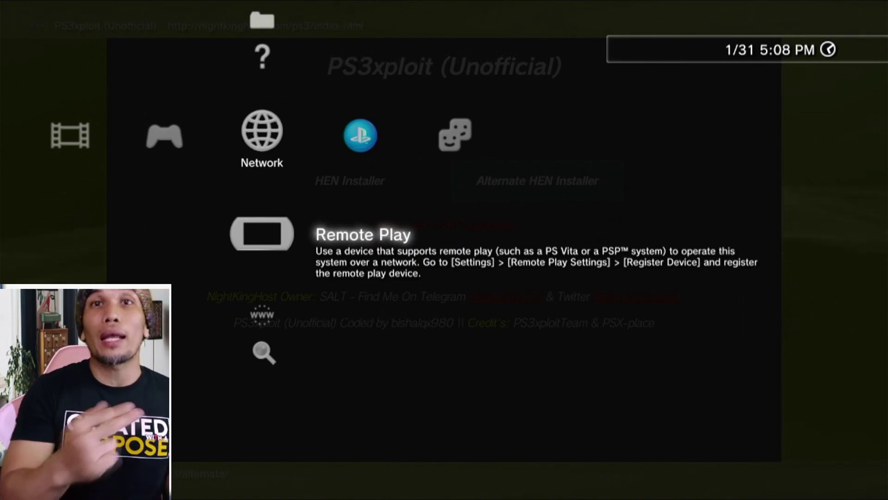
key(Escape)
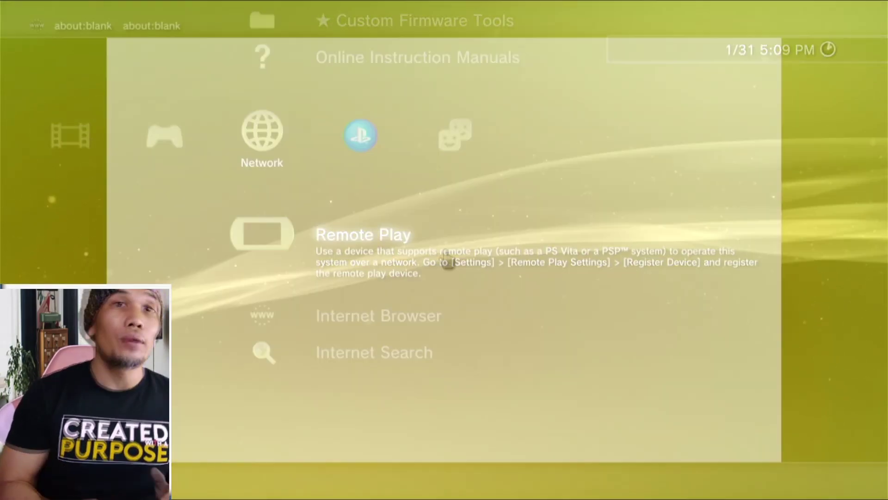
Clear the browser address field and enter the letter p
key(Return)
key(BackSpace)
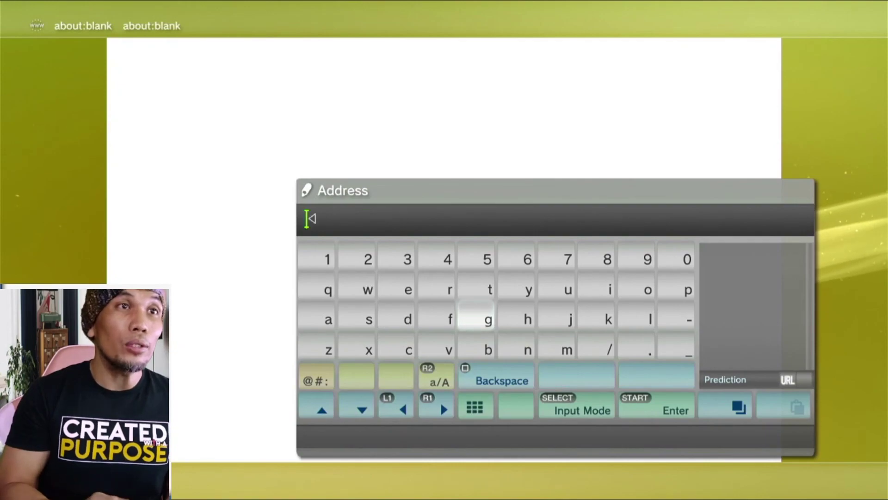
key(Right)
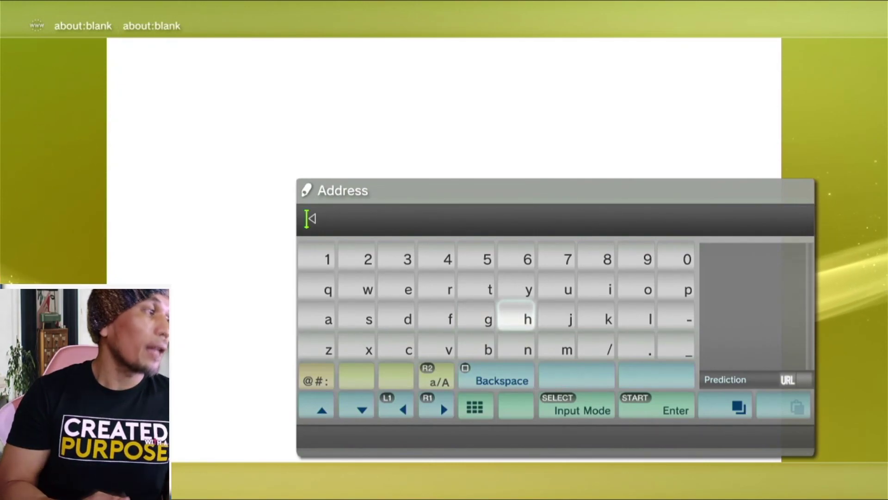
key(Right)
key(Right)
key(Right)
key(Up)
key(Right)
text(p)
key(Left)
key(Right)
key(Right)
Choose the ps3addict.github.io suggestion and load Coro's Github Repo
key(Down)
key(Down)
key(Return)
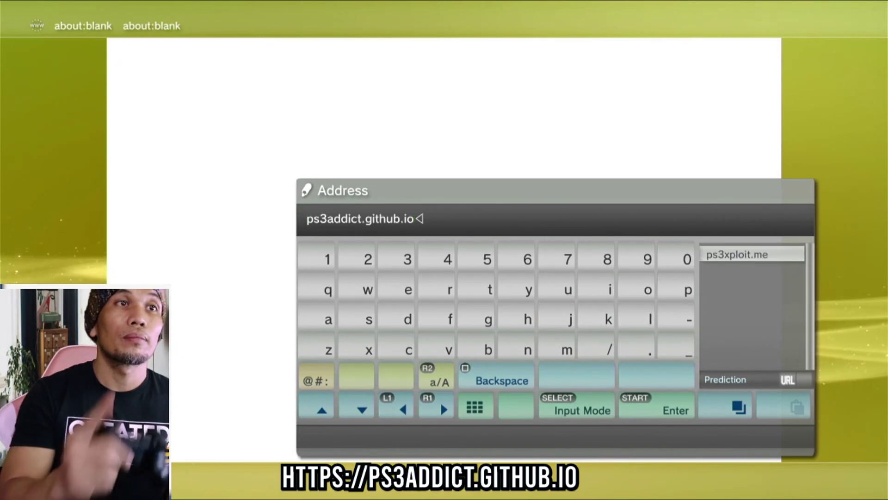
key(Return)
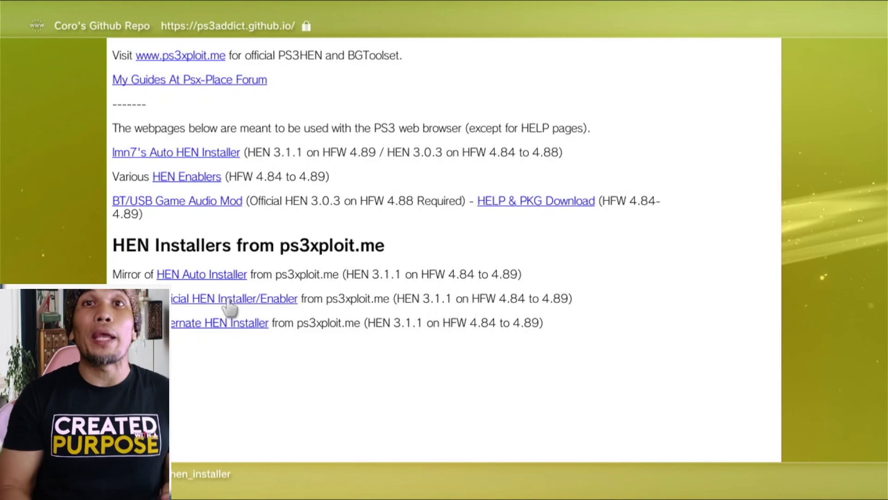
key(Return)
key(BackSpace)
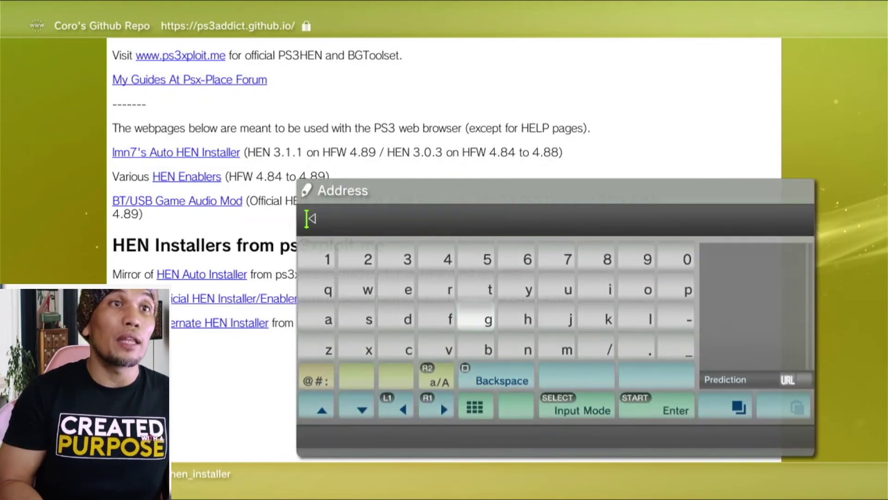
text(ps3xploit.me)
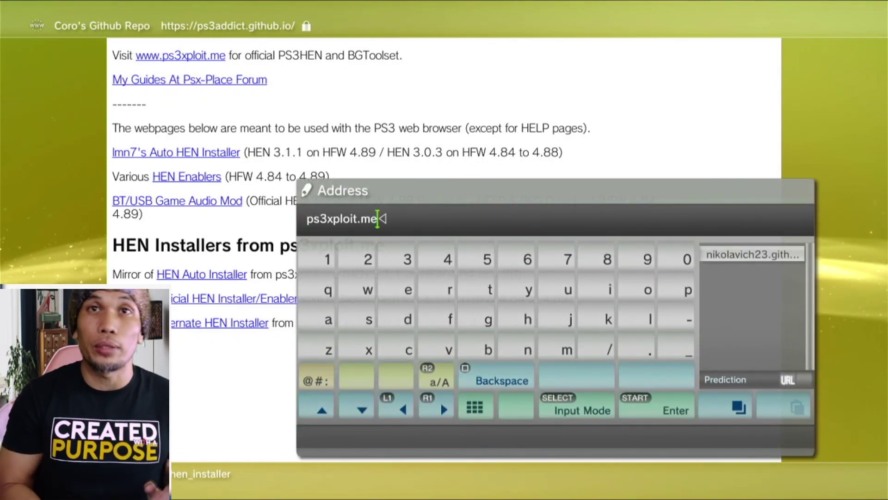
key(Return)
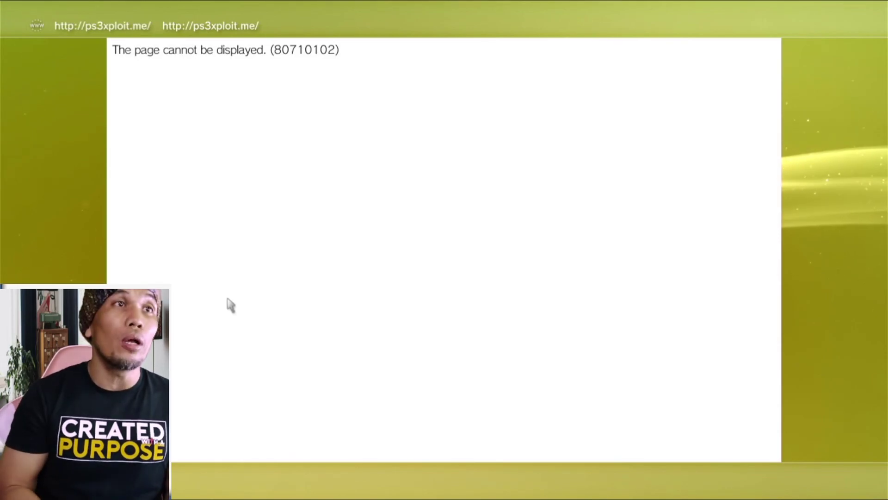
key(alt+Left)
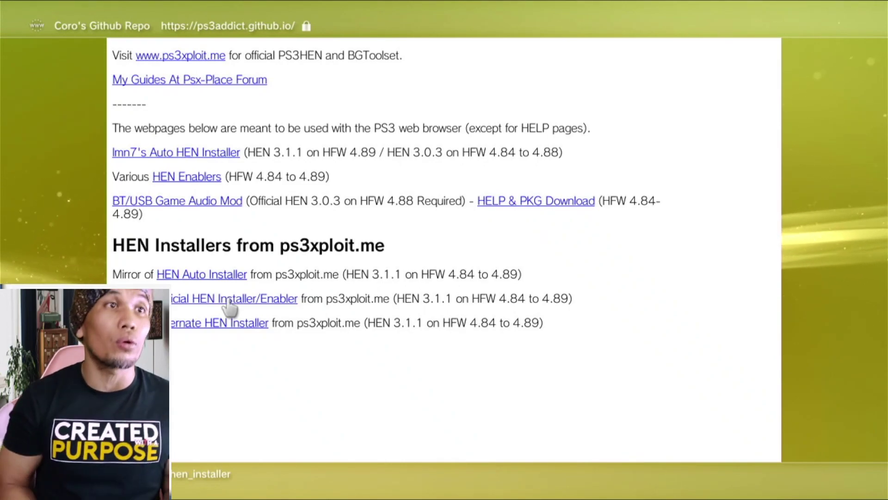
Run the mirrored HEN Auto Installer and overwrite the existing PS3HEN.p3t
click(204, 279)
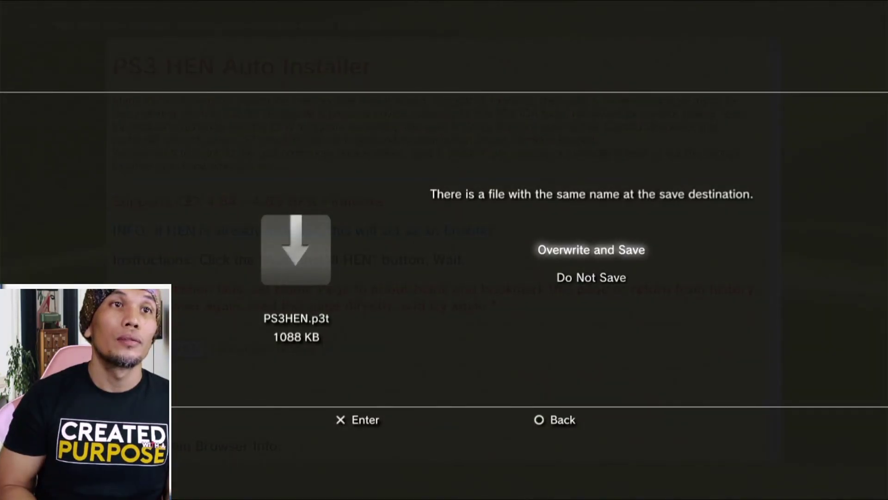
key(Return)
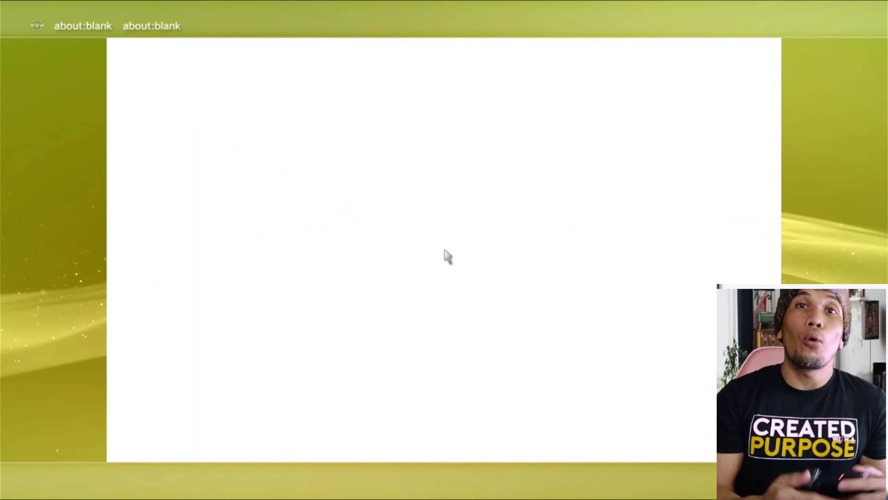
Delete the browser's cookies from the Tools menu
key(Menu)
key(Up)
key(Up)
key(Right)
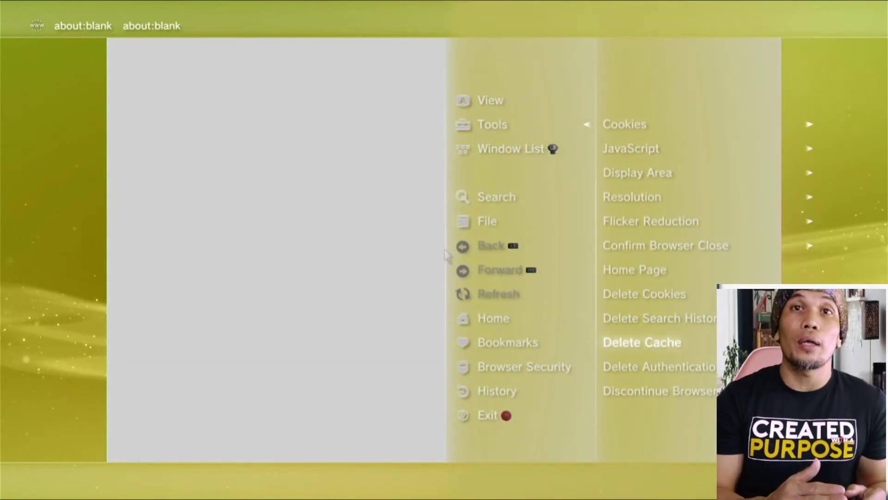
key(Up)
key(Up)
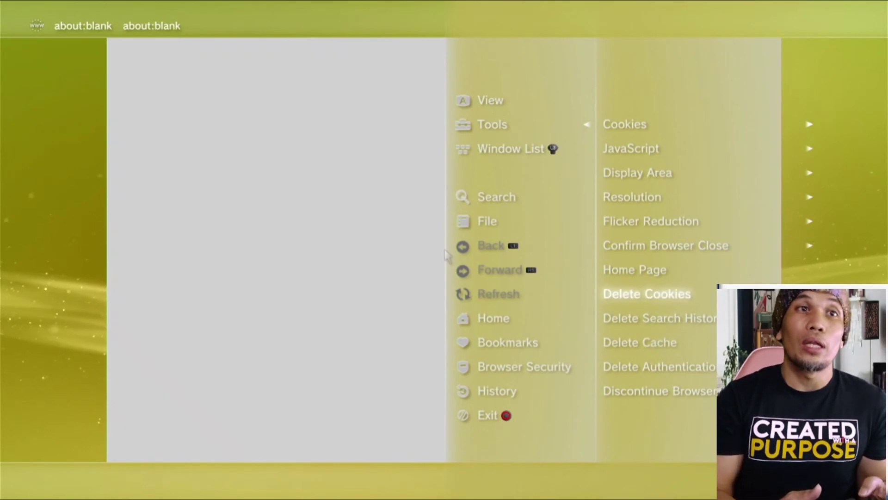
key(Return)
key(Return)
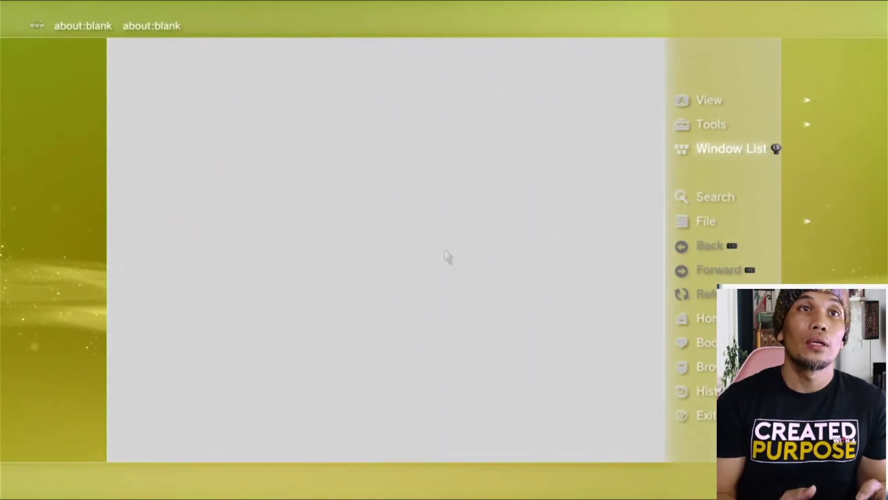
key(Up)
key(Return)
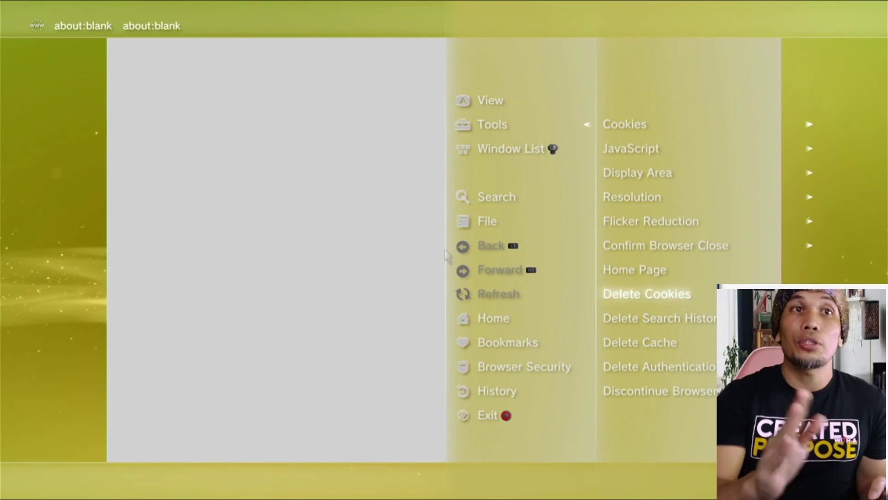
Delete the browser cache
key(Down)
key(Down)
key(Return)
key(Return)
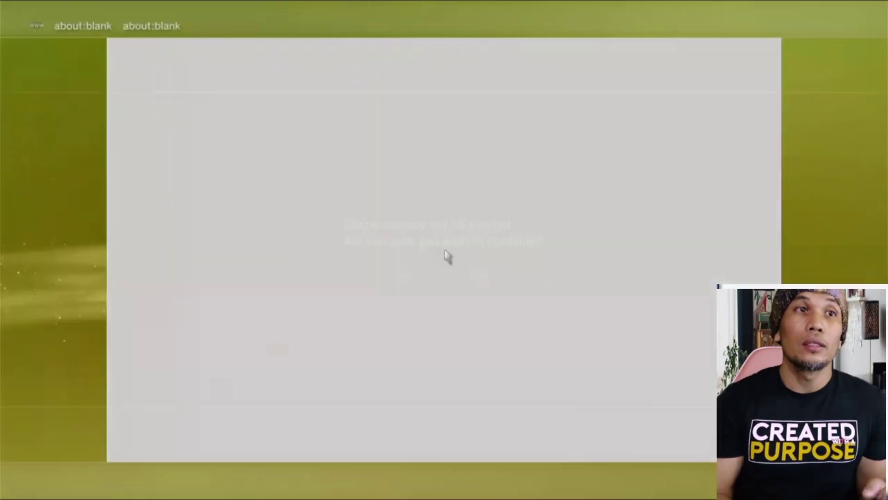
key(Up)
key(Up)
key(Return)
key(Down)
key(Down)
key(Down)
key(Down)
key(Down)
key(Down)
key(Down)
key(Down)
key(Return)
key(Return)
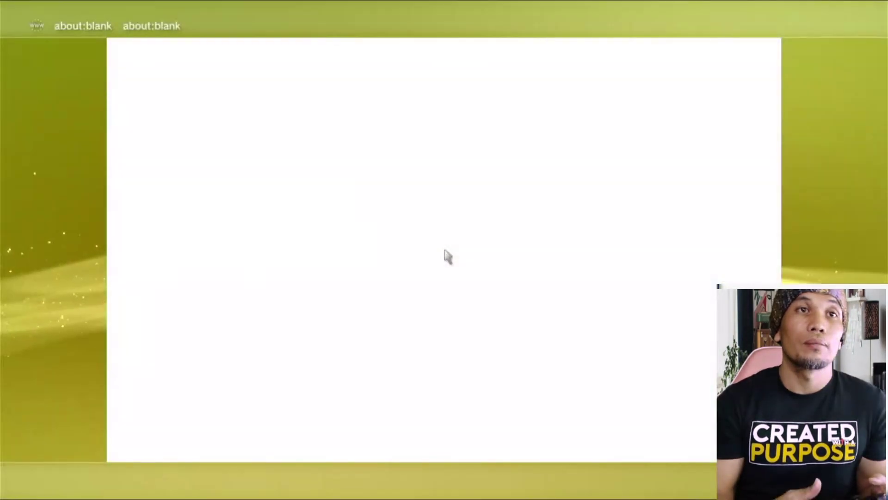
Relaunch the browser and reopen the PS3 HEN Auto Installer from History
key(Escape)
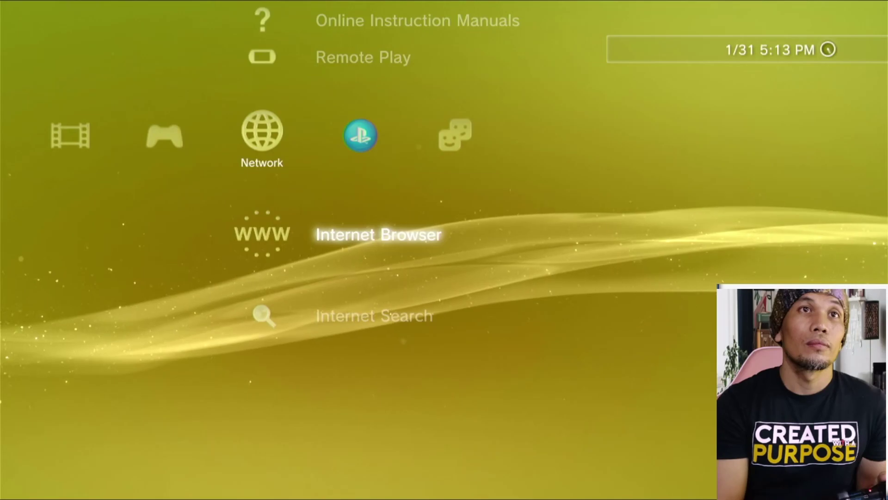
key(Return)
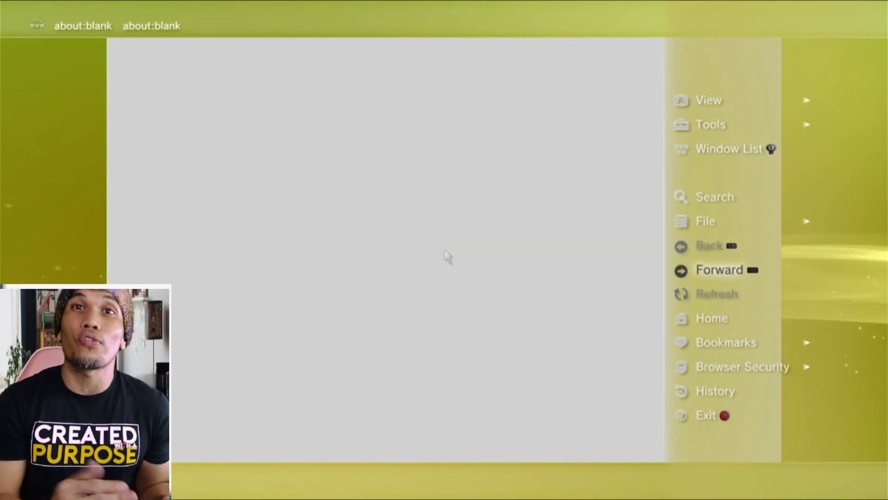
key(Down)
key(Down)
key(Down)
key(Down)
key(Down)
key(Return)
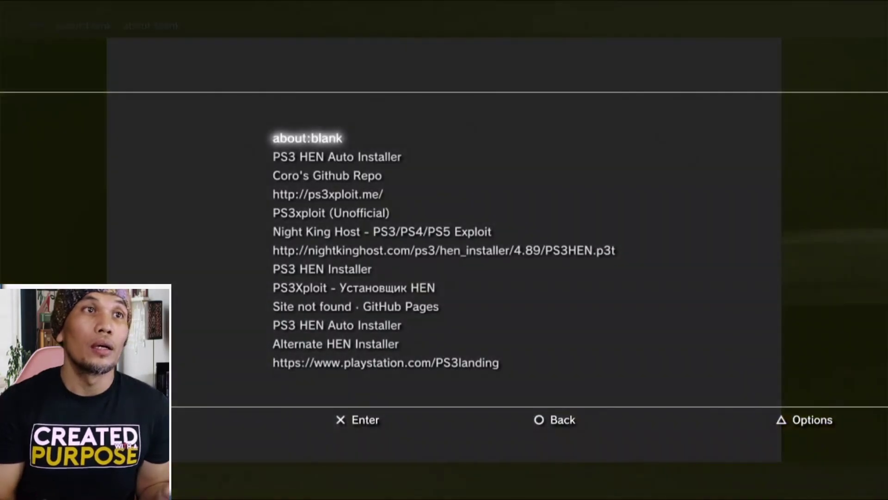
key(Down)
key(Return)
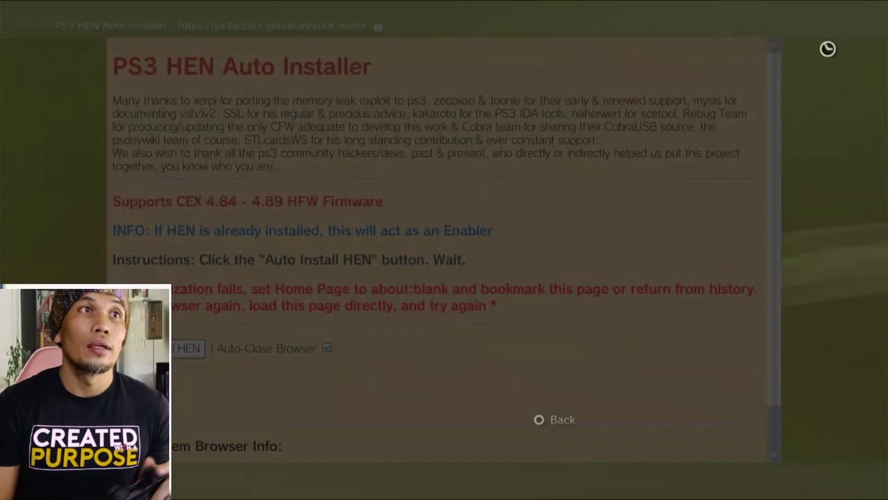